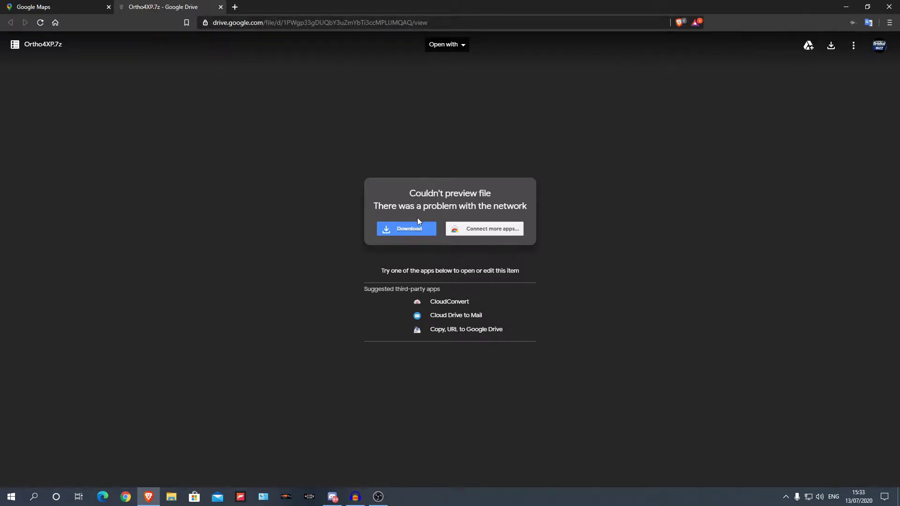
Step: Highlight and read the network error message on the Ortho4XP.7z preview page
{"action": "left_click_drag", "start_coordinate": [423, 207], "coordinate": [489, 208]}
{"action": "left_click", "coordinate": [486, 209]}
{"action": "left_click_drag", "start_coordinate": [384, 217], "coordinate": [726, 239]}
{"action": "left_click", "coordinate": [481, 202]}
Step: Download Ortho4XP.7z anyway and view it in the X-Plane 11 Mods folder in File Explorer
{"action": "left_click", "coordinate": [391, 229]}
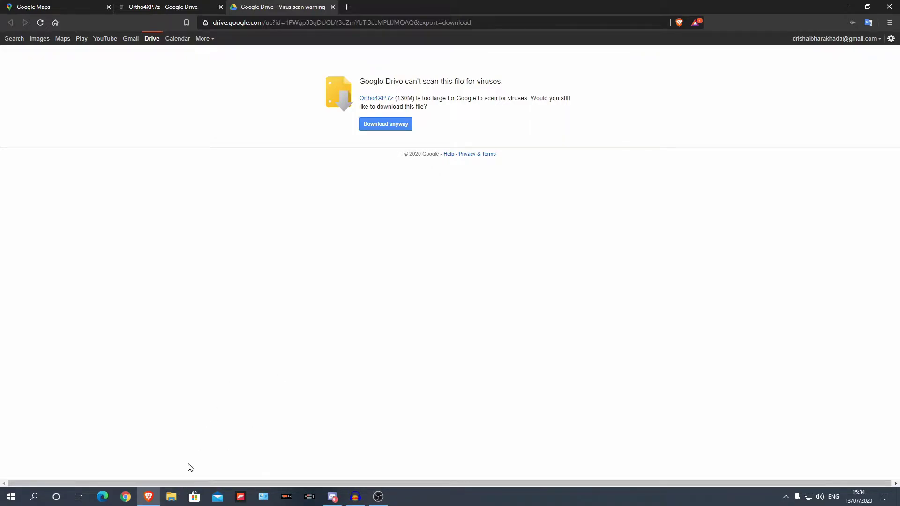
{"action": "left_click", "coordinate": [172, 498]}
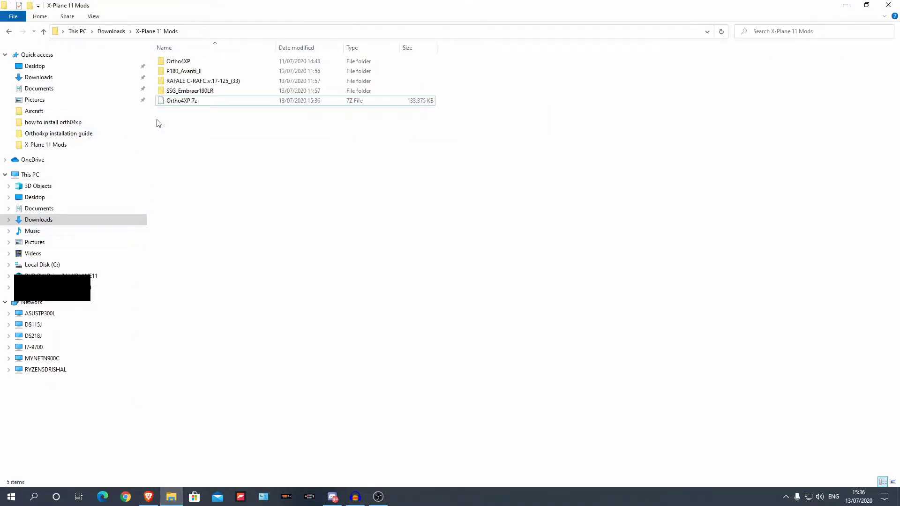
{"action": "left_click", "coordinate": [184, 103]}
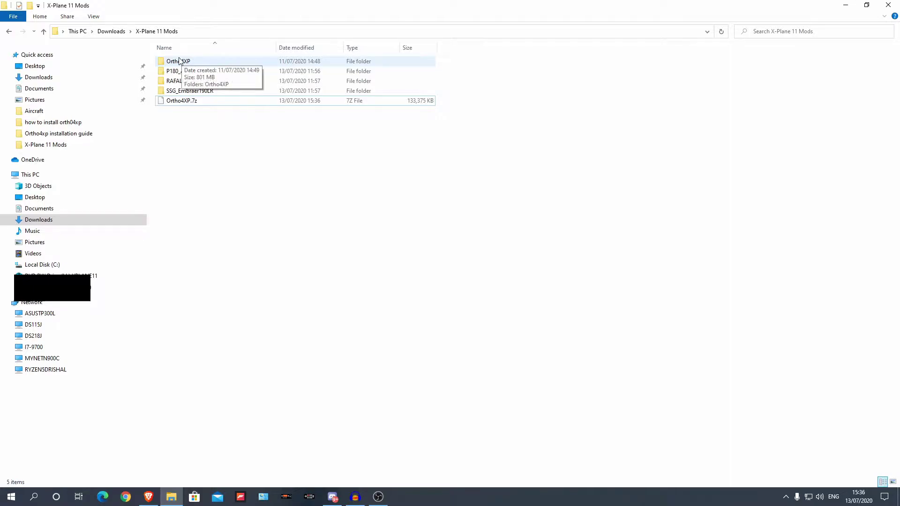
Step: Extract Ortho4XP.7z to Ortho4XP\, replacing existing files, then delete the archive
{"action": "left_click", "coordinate": [195, 102]}
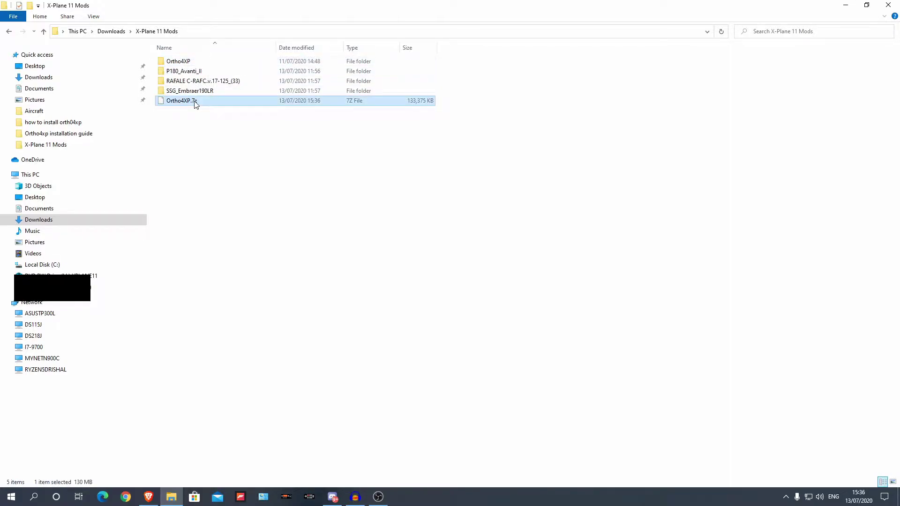
{"action": "right_click", "coordinate": [195, 102]}
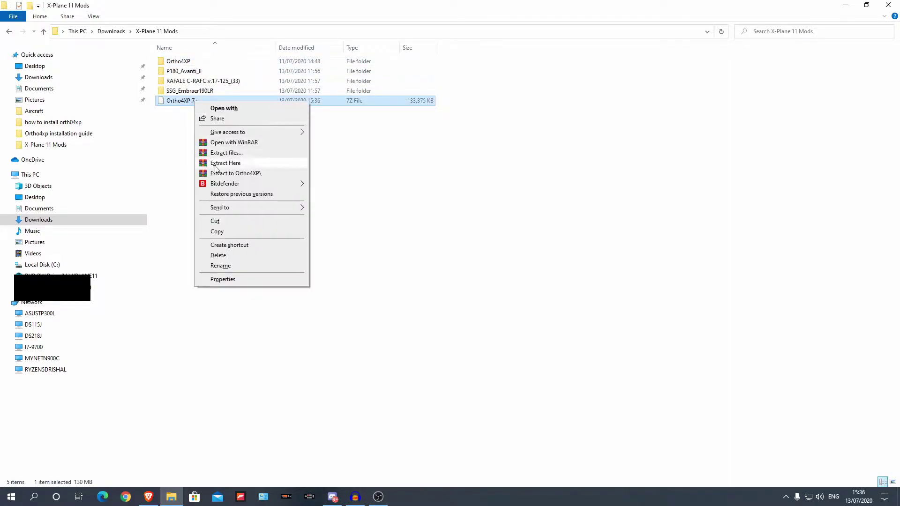
{"action": "left_click", "coordinate": [244, 173]}
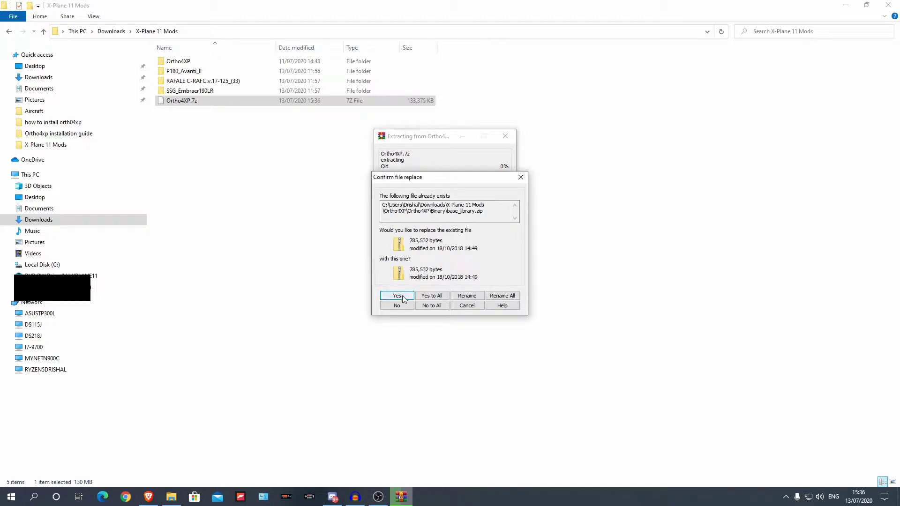
{"action": "left_click", "coordinate": [428, 300]}
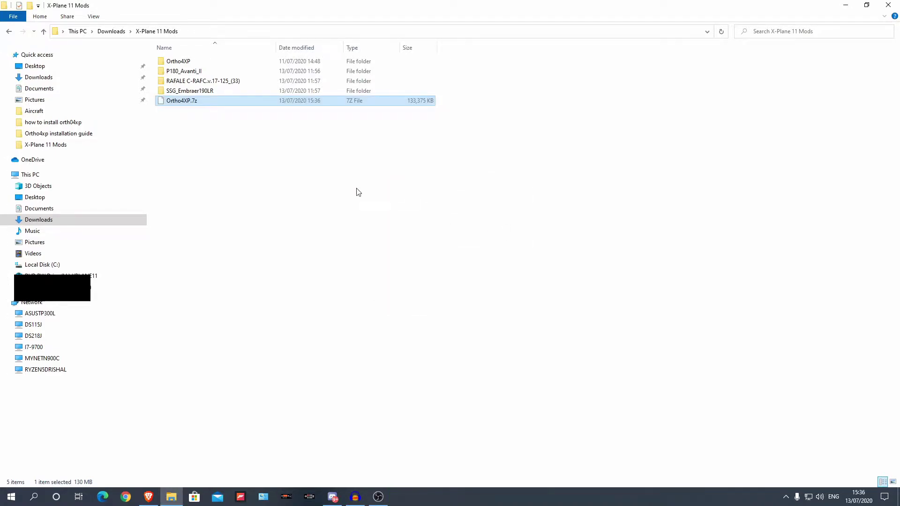
{"action": "left_click", "coordinate": [195, 101]}
{"action": "key", "text": "Delete"}
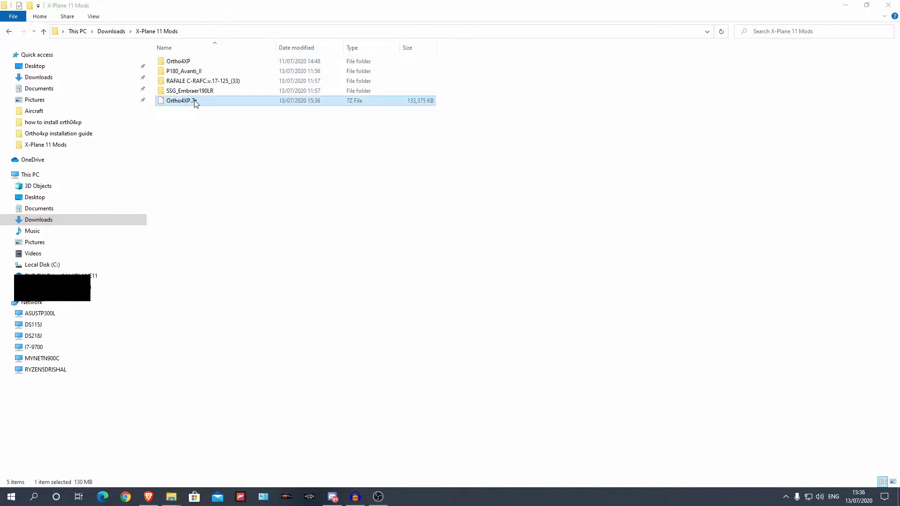
Step: Confirm the archive deletion, open Ortho4XP\Ortho4XP\Binary and select Ortho4XP_v130
{"action": "left_click", "coordinate": [480, 283]}
{"action": "double_click", "coordinate": [173, 61]}
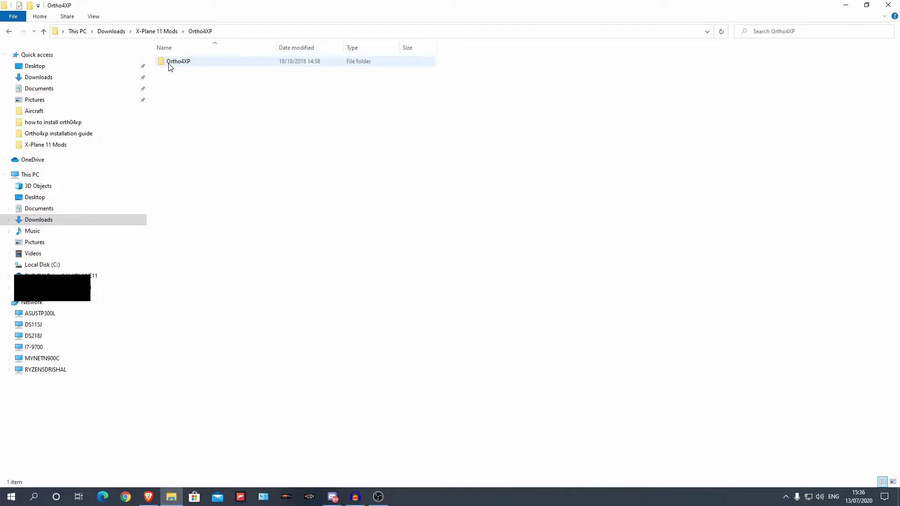
{"action": "double_click", "coordinate": [171, 61]}
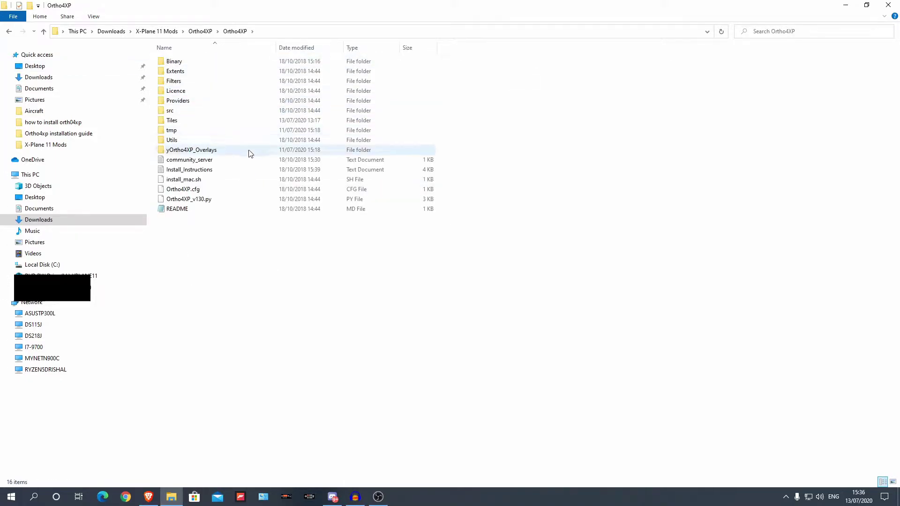
{"action": "double_click", "coordinate": [175, 61]}
{"action": "scroll", "coordinate": [197, 324], "scroll_direction": "down", "scroll_amount": 20}
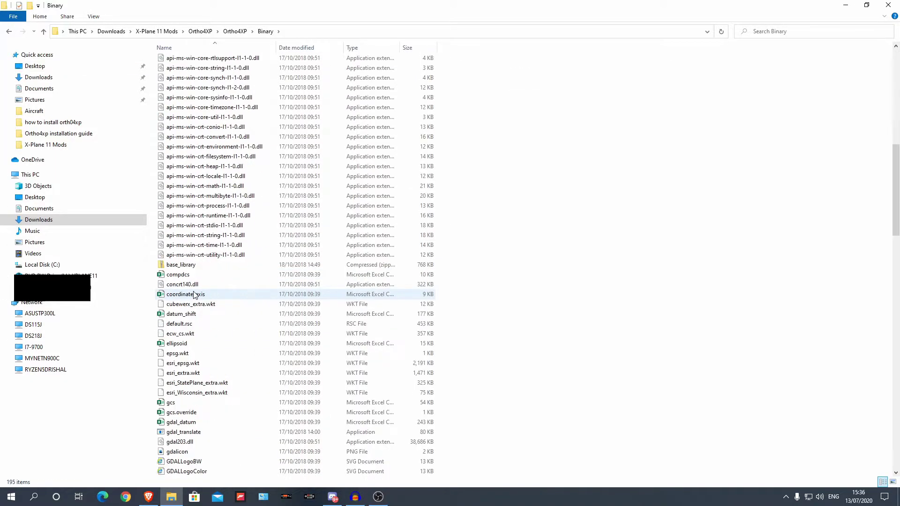
{"action": "scroll", "coordinate": [242, 263], "scroll_direction": "up", "scroll_amount": 5}
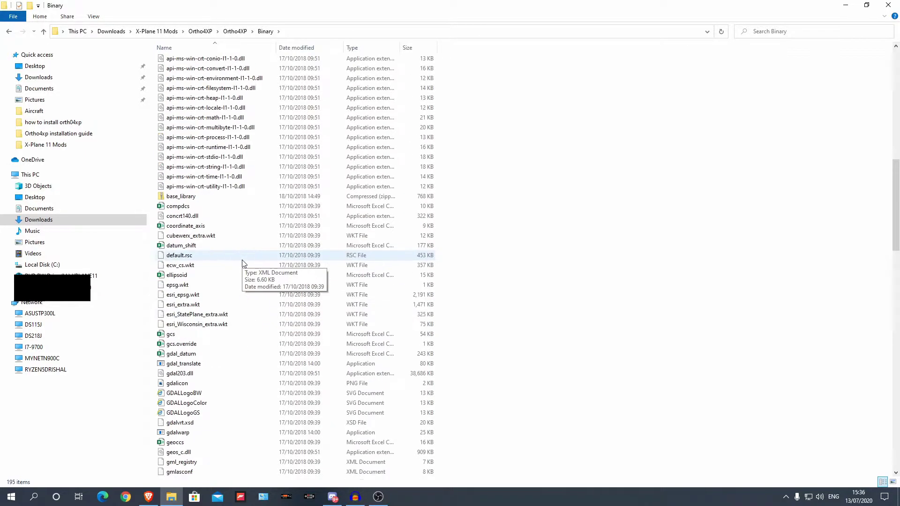
{"action": "scroll", "coordinate": [243, 264], "scroll_direction": "down", "scroll_amount": 20}
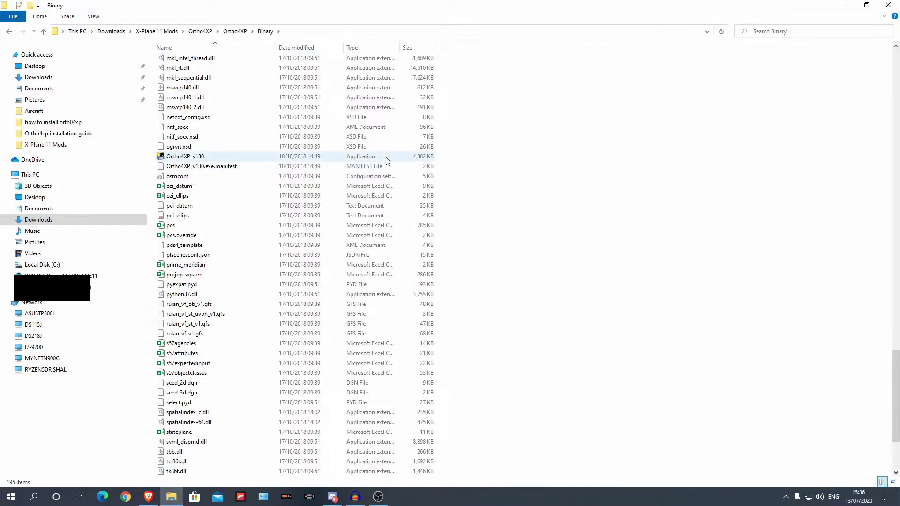
{"action": "left_click", "coordinate": [178, 159]}
Step: Launch Ortho4XP_v130, maximize its window and open the Config settings
{"action": "double_click", "coordinate": [176, 156]}
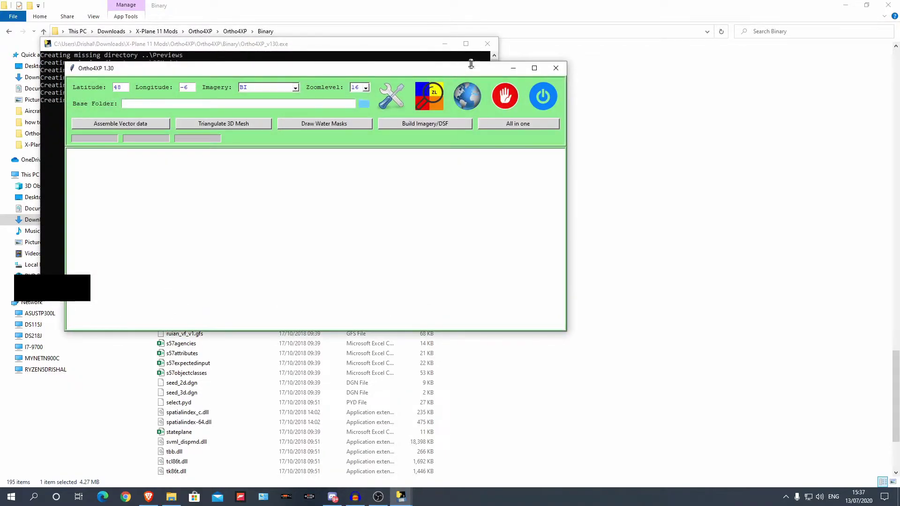
{"action": "left_click", "coordinate": [534, 68]}
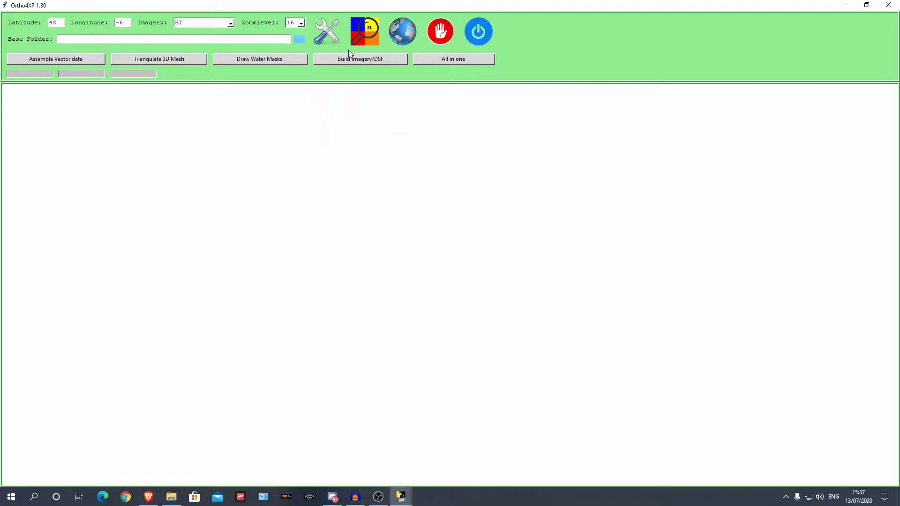
{"action": "left_click", "coordinate": [328, 41]}
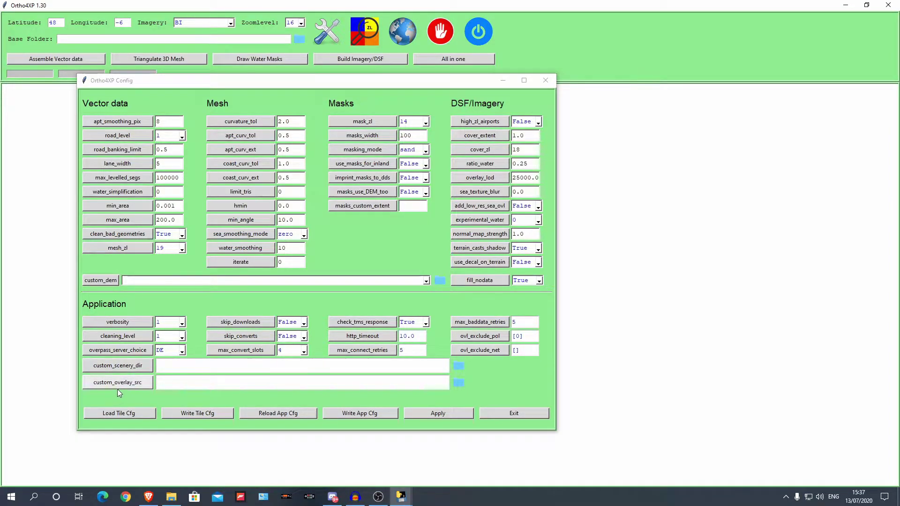
Step: Point custom_scenery_dir to Documents\X-Plane 11\Custom Scenery
{"action": "left_click", "coordinate": [459, 368]}
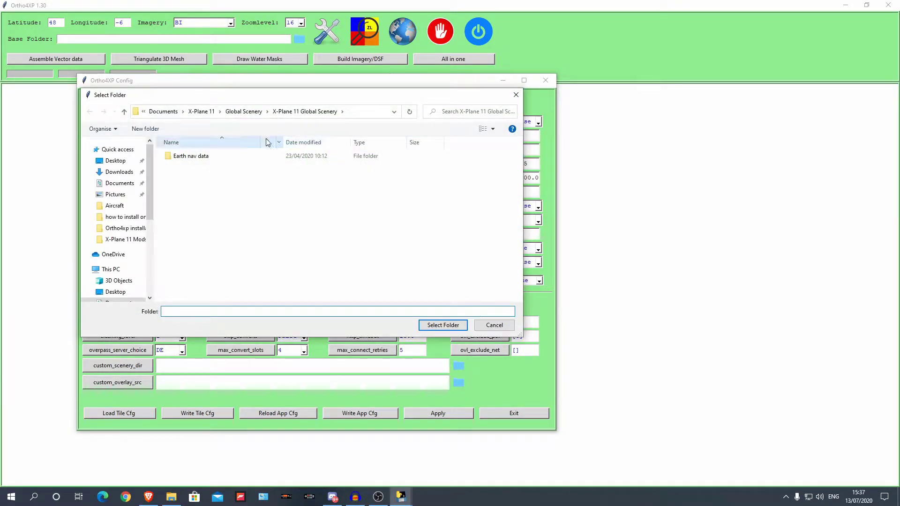
{"action": "left_click", "coordinate": [201, 111]}
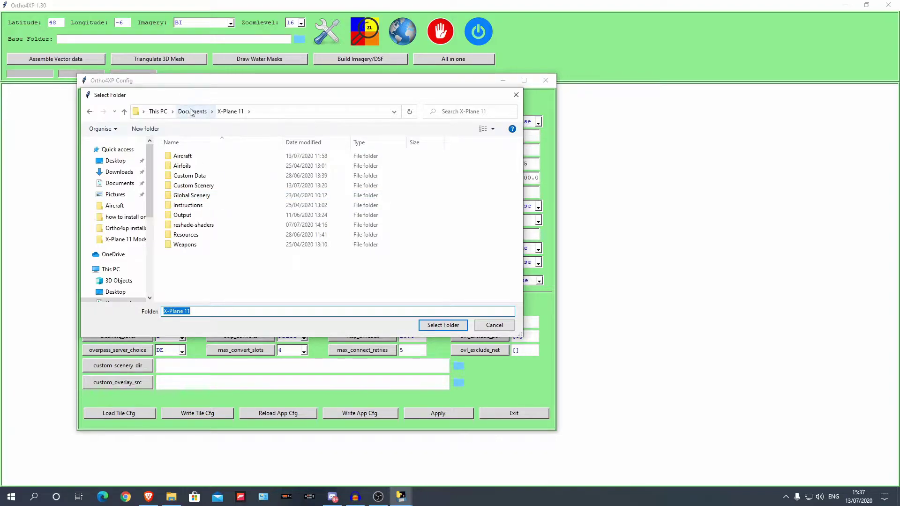
{"action": "double_click", "coordinate": [220, 190]}
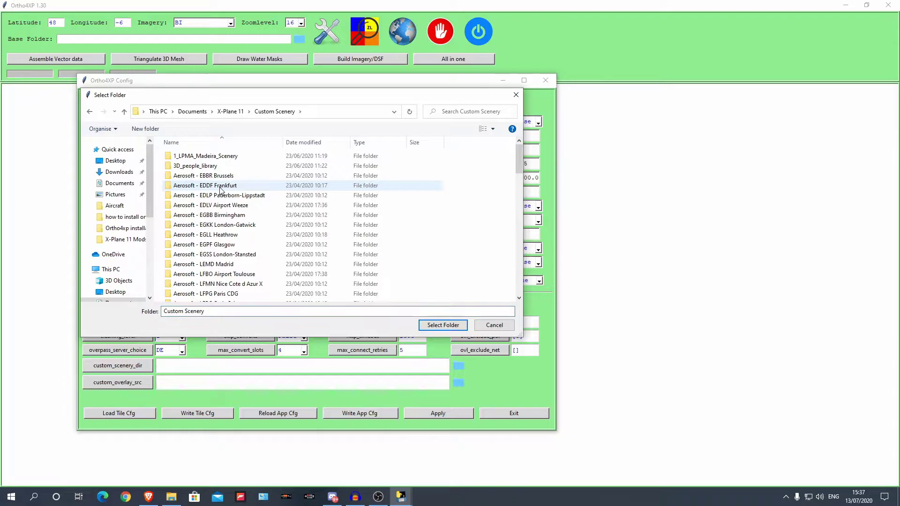
{"action": "left_click", "coordinate": [443, 325]}
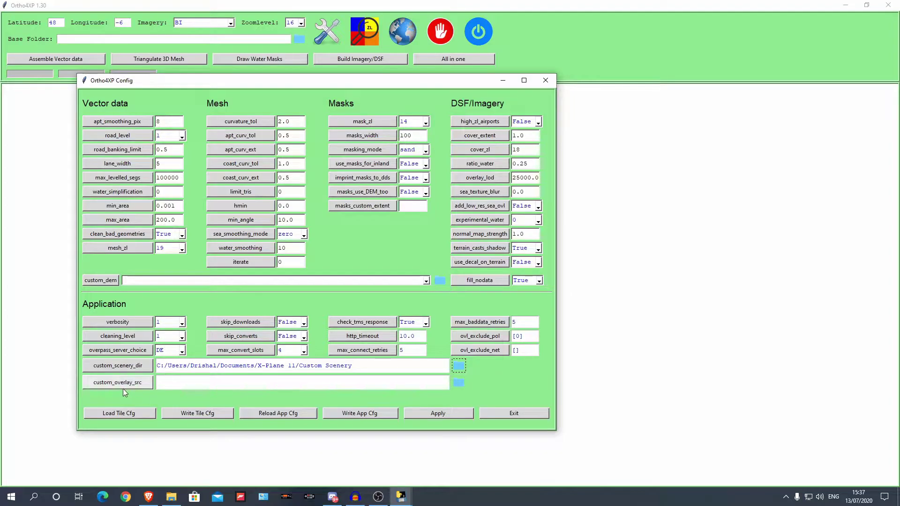
Step: Set custom_overlay_src to Global Scenery\X-Plane 11 Global Scenery, then write the tile config and apply
{"action": "left_click", "coordinate": [460, 383]}
{"action": "left_click", "coordinate": [232, 111]}
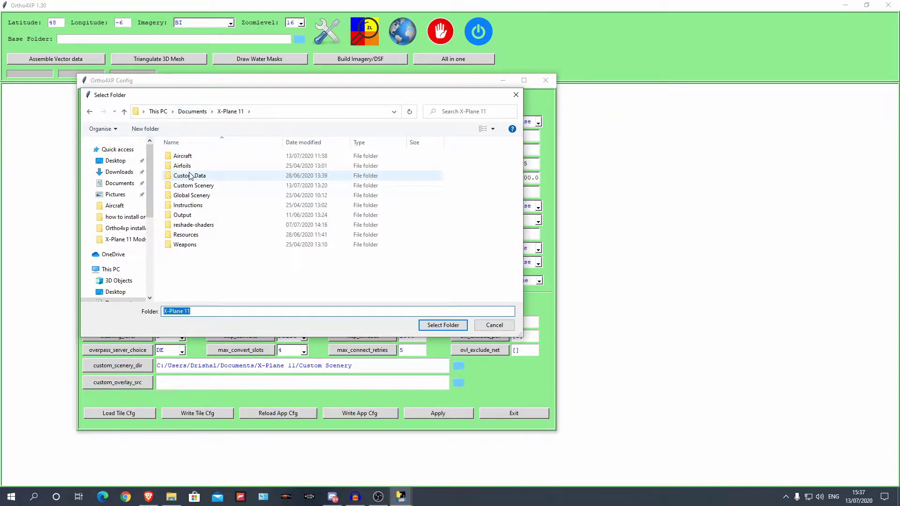
{"action": "double_click", "coordinate": [192, 195]}
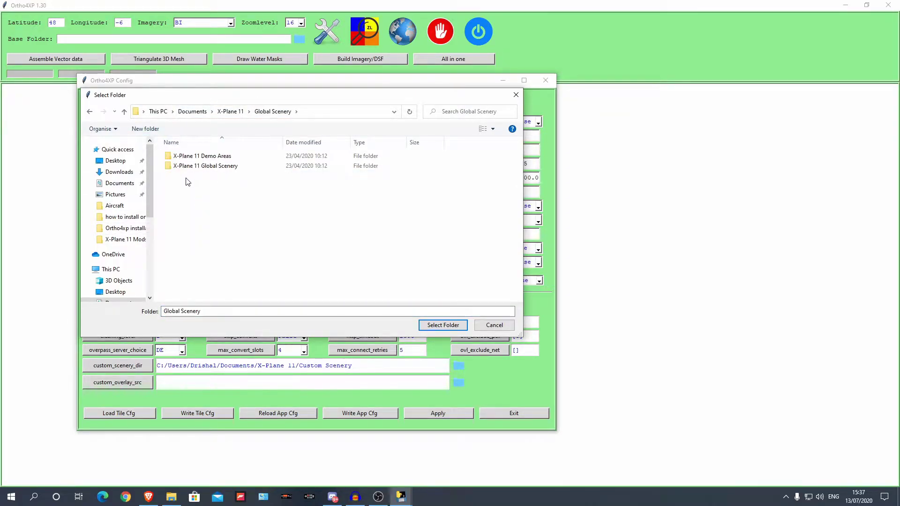
{"action": "double_click", "coordinate": [249, 167]}
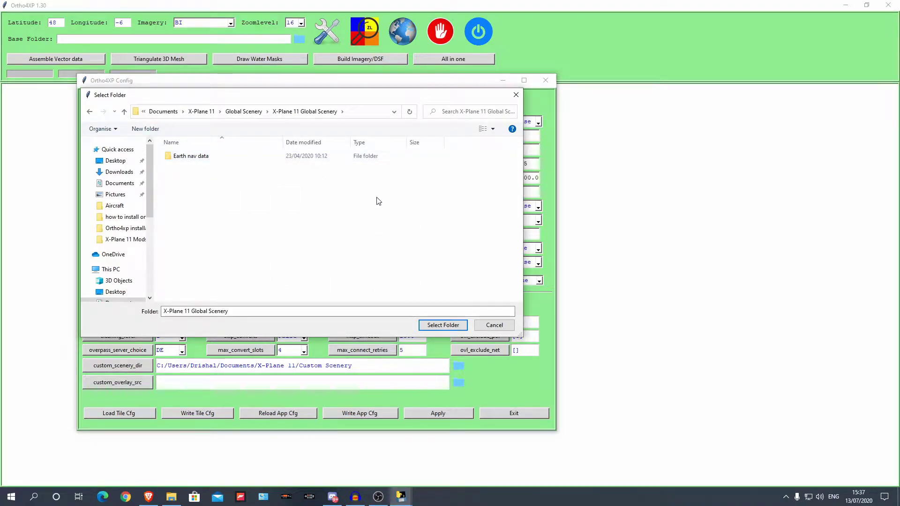
{"action": "left_click", "coordinate": [443, 325]}
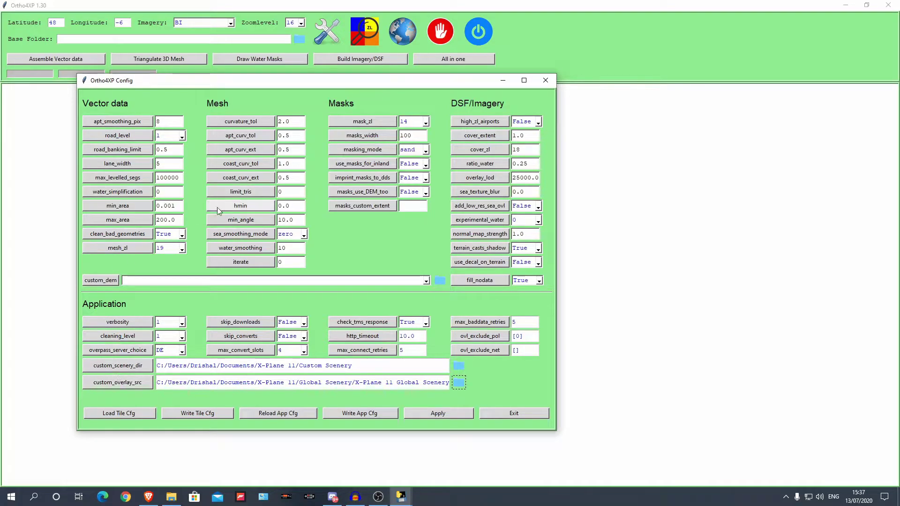
{"action": "left_click", "coordinate": [208, 415]}
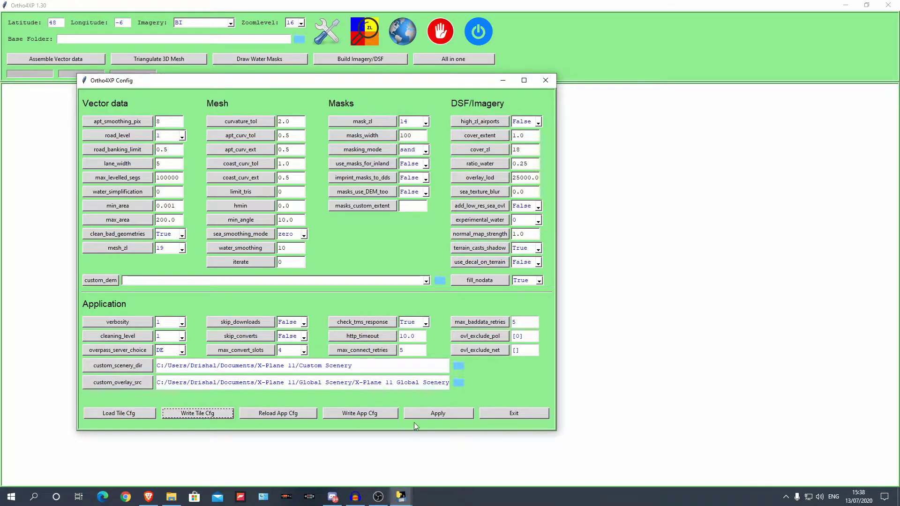
{"action": "left_click", "coordinate": [436, 415]}
Step: Close Config, open the tile map and try activating tiles around London and Manchester
{"action": "left_click", "coordinate": [503, 414]}
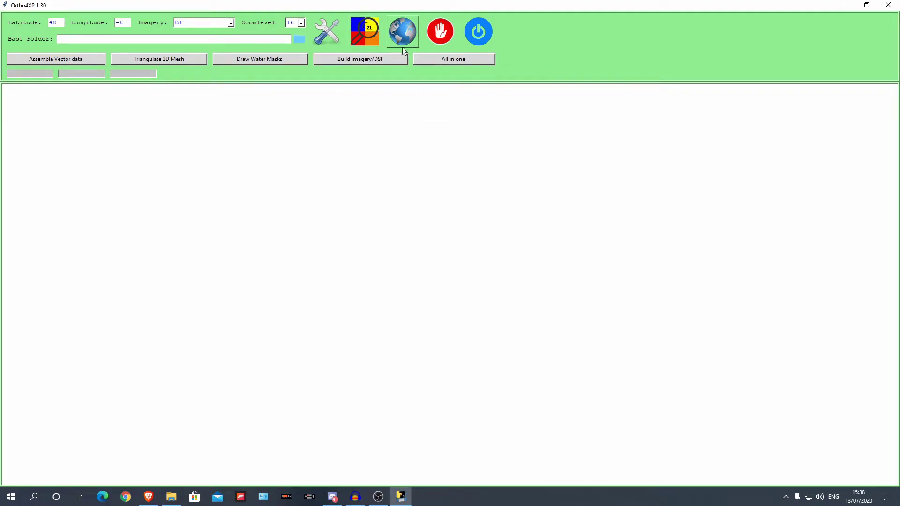
{"action": "left_click", "coordinate": [403, 47]}
{"action": "left_click_drag", "start_coordinate": [472, 211], "coordinate": [409, 254]}
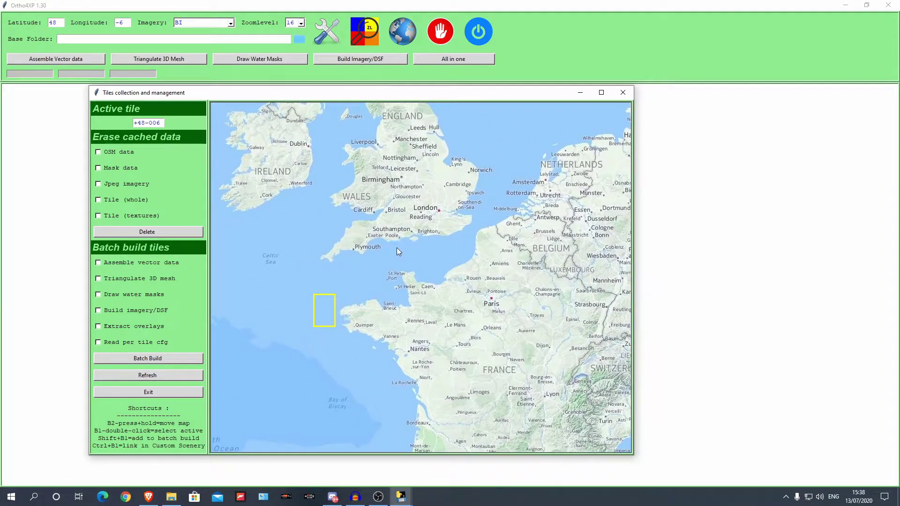
{"action": "double_click", "coordinate": [406, 246]}
{"action": "double_click", "coordinate": [428, 202]}
{"action": "double_click", "coordinate": [424, 187]}
{"action": "double_click", "coordinate": [393, 143]}
Step: Activate the Paris tile +48+002 and add it to the batch build
{"action": "left_click_drag", "start_coordinate": [398, 168], "coordinate": [494, 222]}
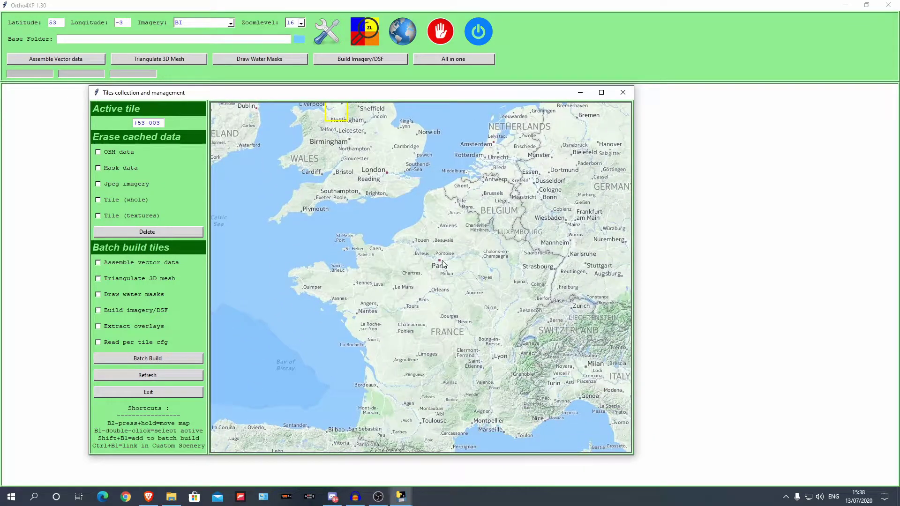
{"action": "left_click_drag", "start_coordinate": [408, 209], "coordinate": [409, 282]}
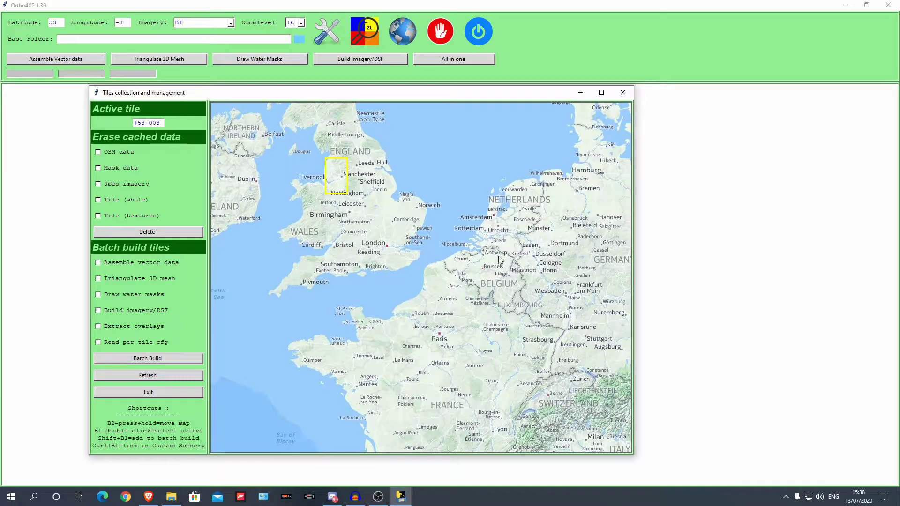
{"action": "left_click_drag", "start_coordinate": [461, 322], "coordinate": [468, 284]}
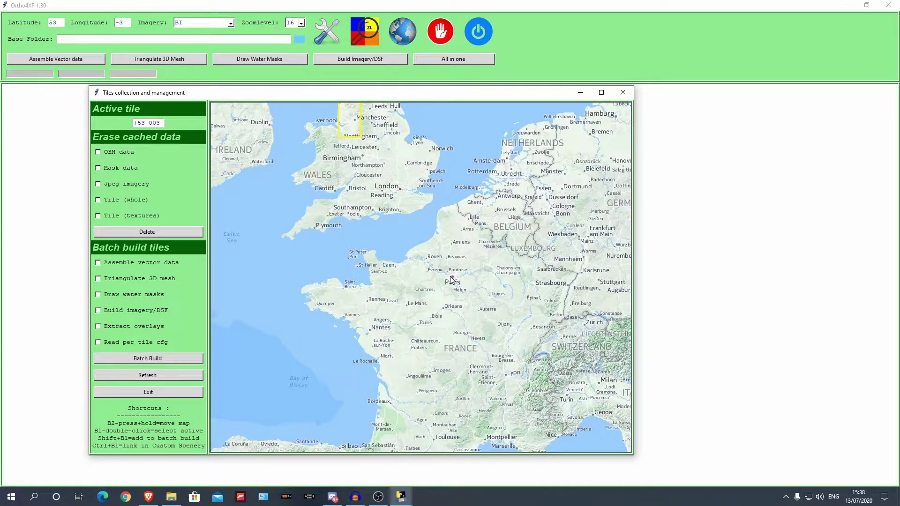
{"action": "double_click", "coordinate": [453, 280]}
{"action": "left_click", "coordinate": [454, 284], "text": "shift"}
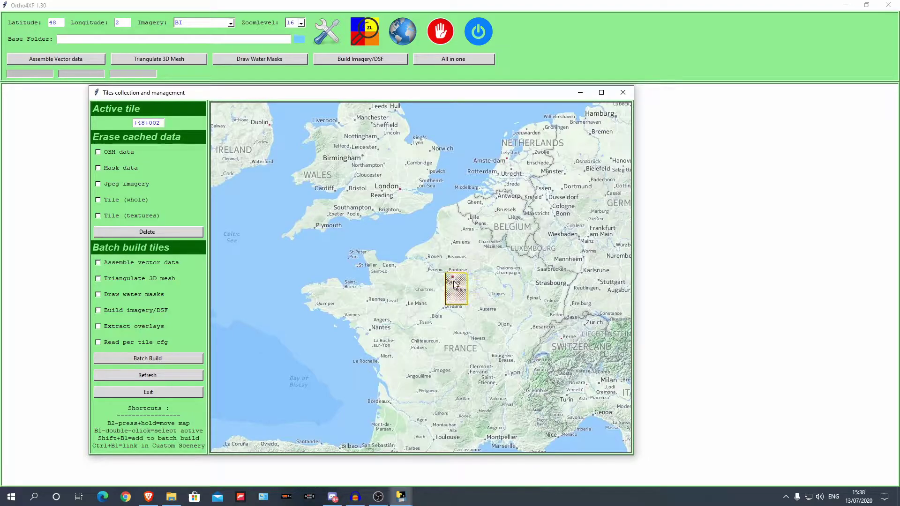